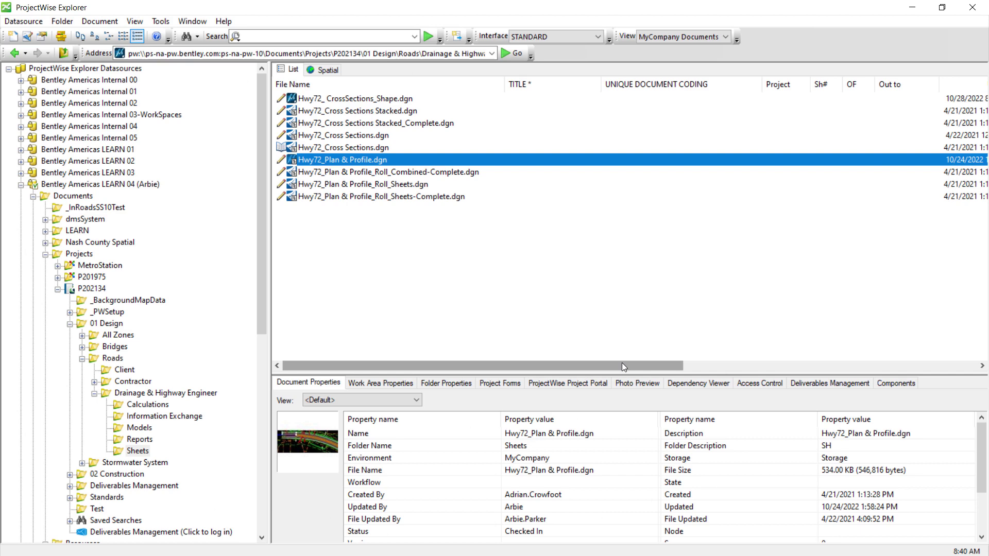
# Open Create Renditions for Hwy72_Plan & Profile.dgn and check that the profile is BW 11x17.
pyautogui.moveTo(354, 160); pyautogui.dragTo(355, 162)
pyautogui.rightClick(355, 164)
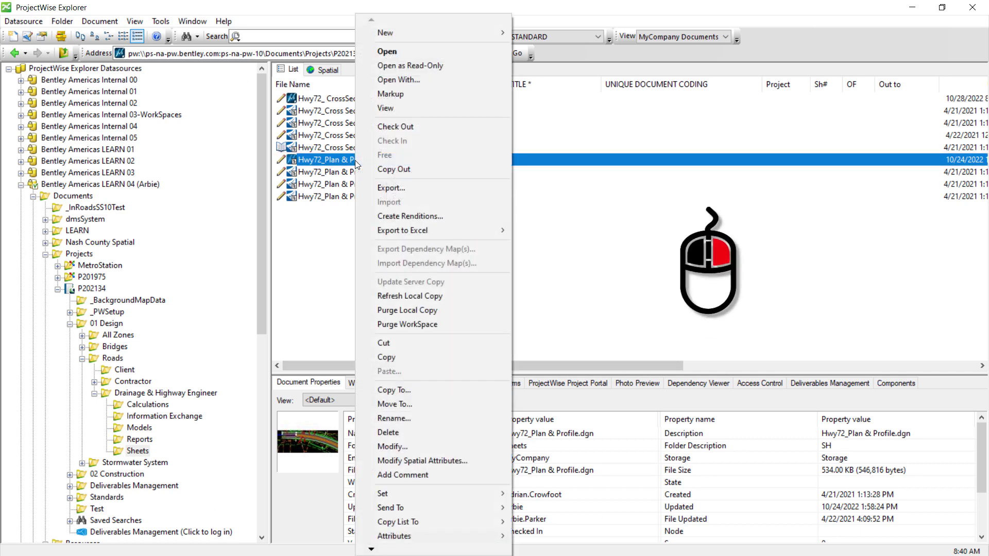
pyautogui.click(395, 215)
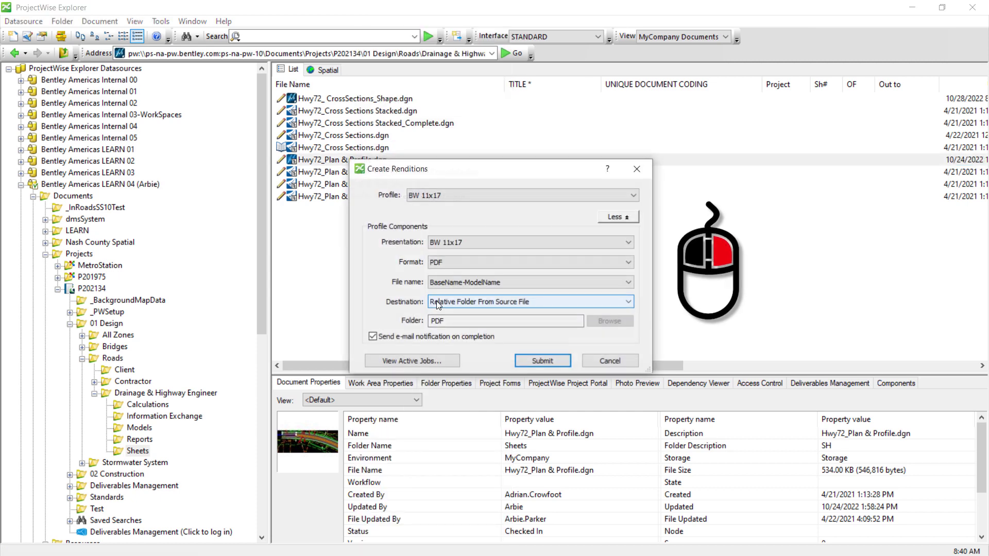
pyautogui.moveTo(469, 170); pyautogui.dragTo(421, 157)
pyautogui.click(470, 183)
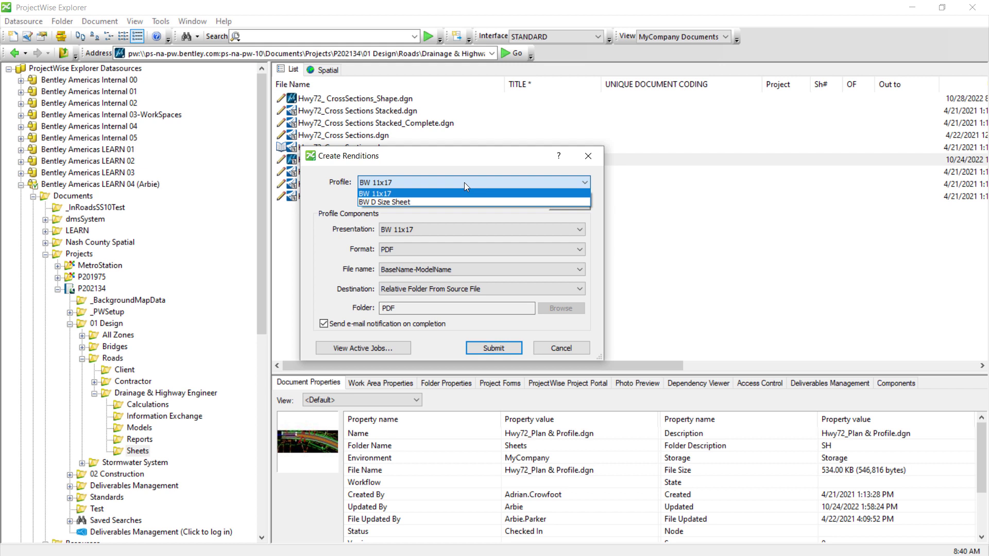
# Try the BW D Size Sheet rendition profile, then return to BW 11x17.
pyautogui.click(389, 193)
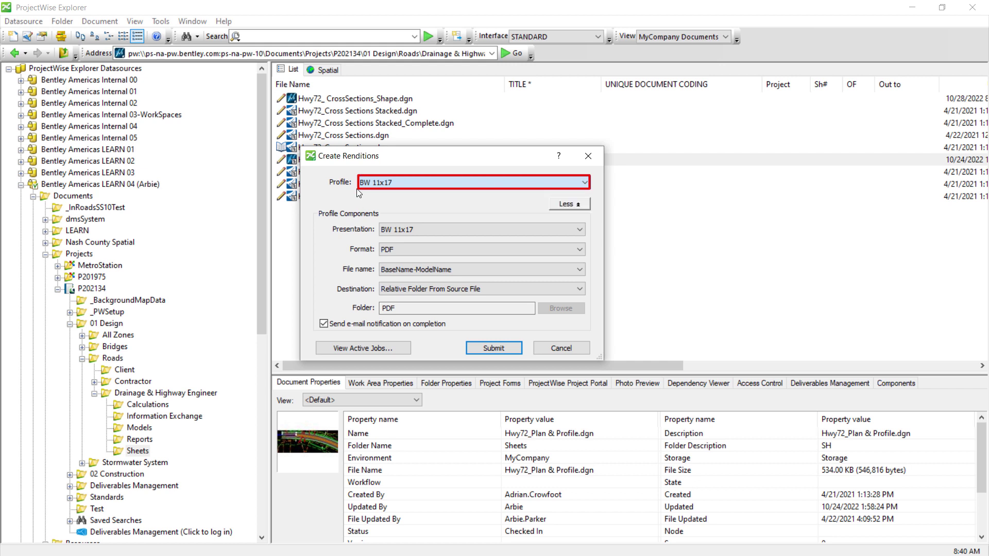
pyautogui.click(381, 182)
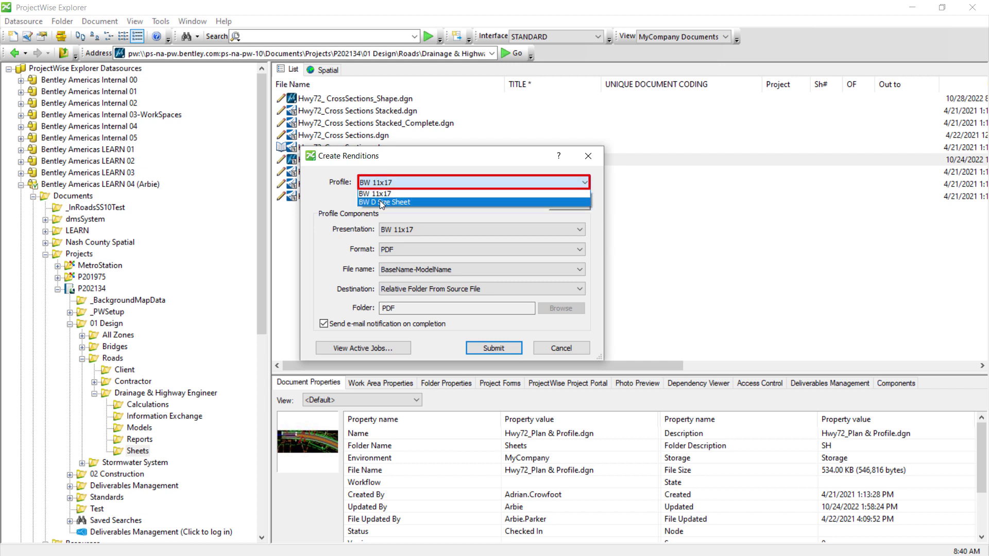
pyautogui.click(380, 201)
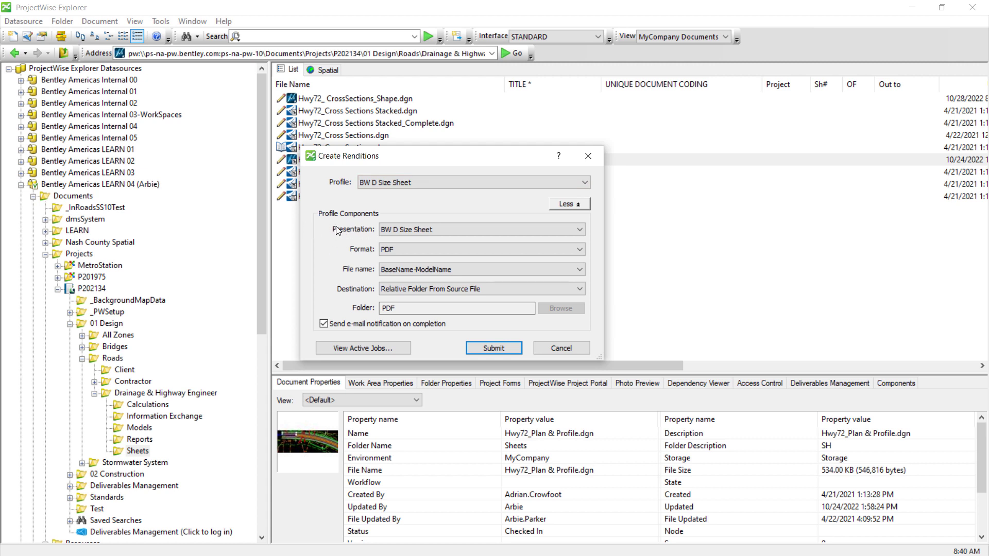
pyautogui.click(386, 182)
pyautogui.click(385, 193)
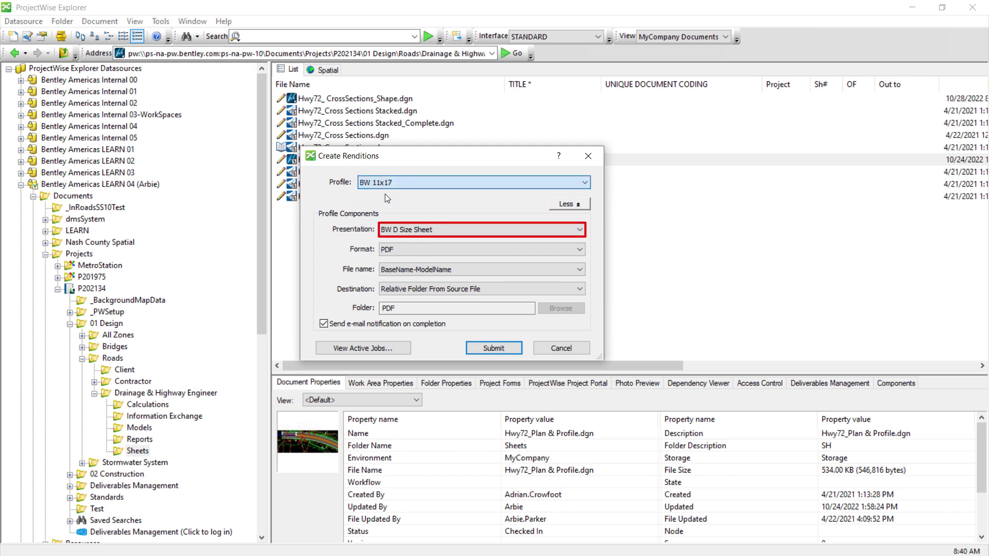
# Set the rendition output file name to BaseName only.
pyautogui.click(466, 274)
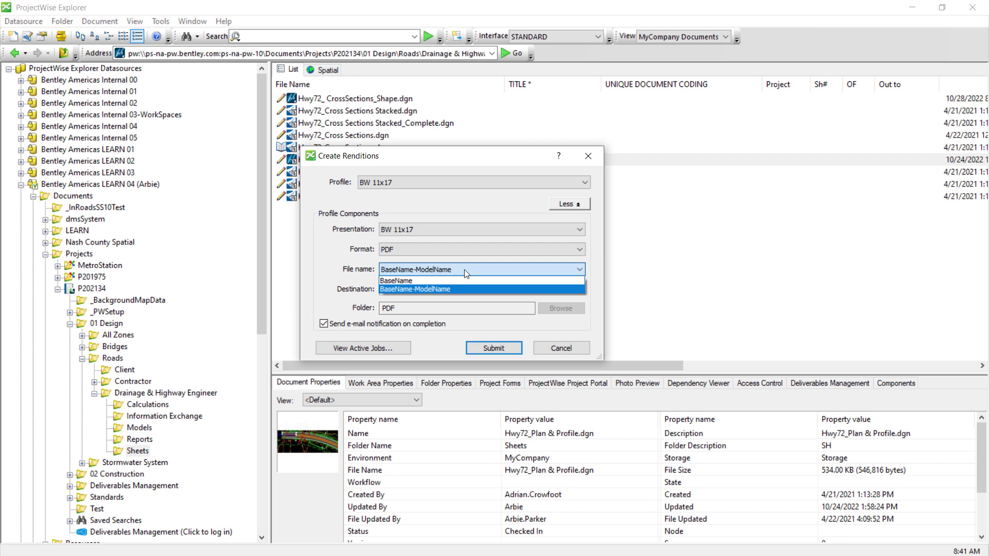
pyautogui.click(408, 280)
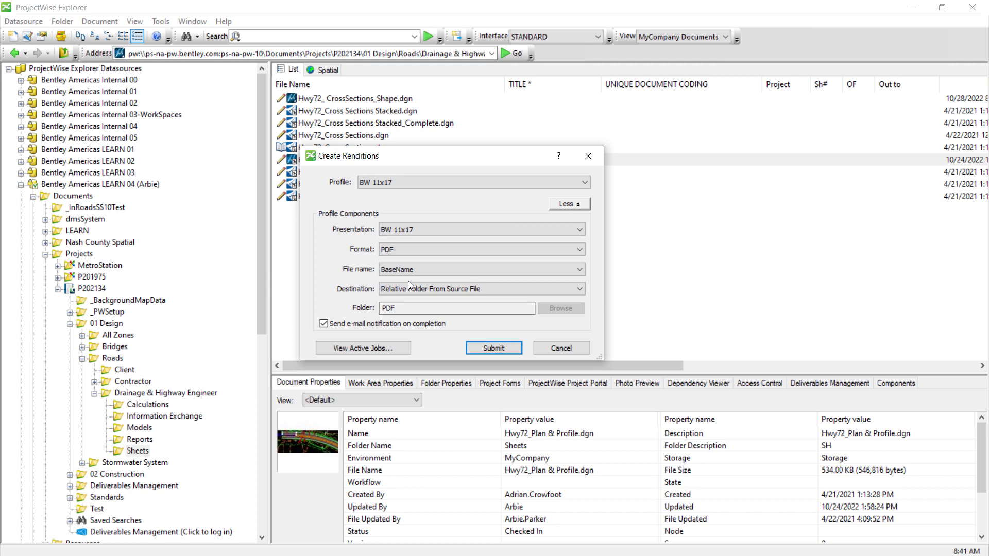
pyautogui.click(410, 287)
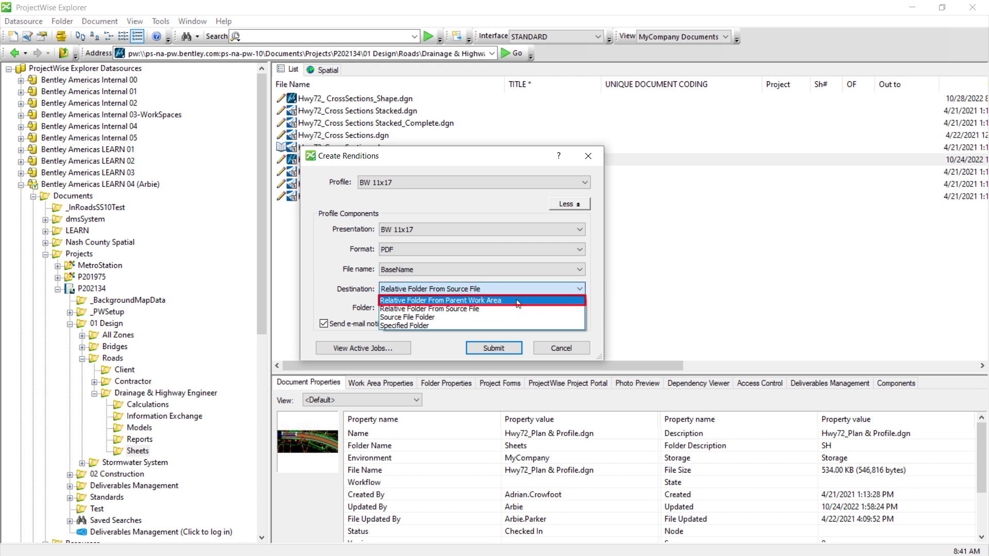
# Try each destination option, settling on Relative Folder From Parent Work Area with folder PDF.
pyautogui.click(516, 301)
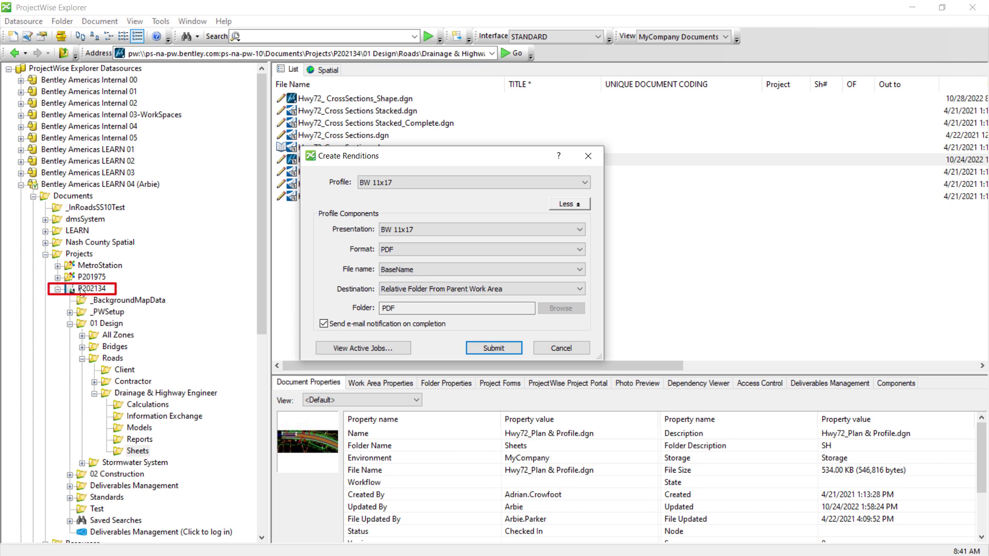
pyautogui.click(462, 289)
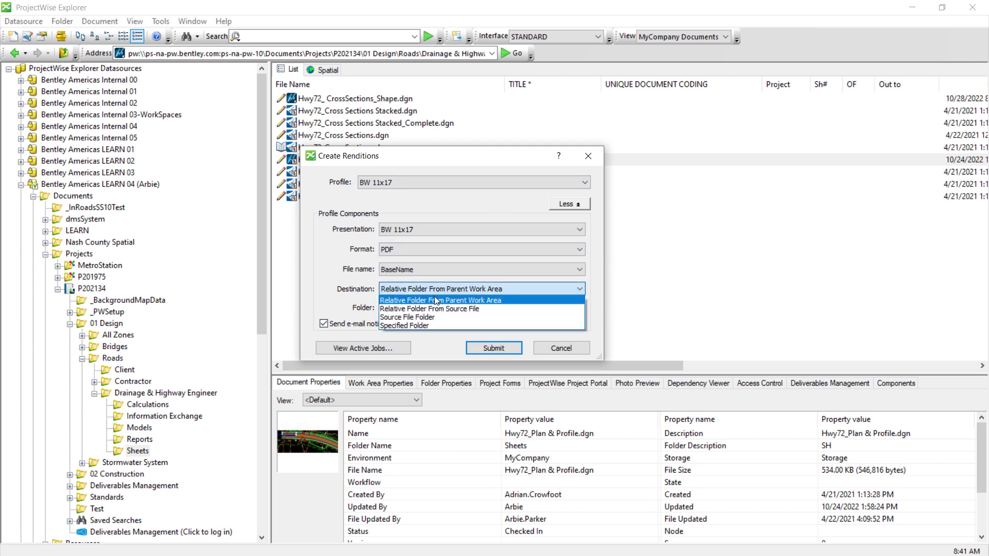
pyautogui.click(414, 309)
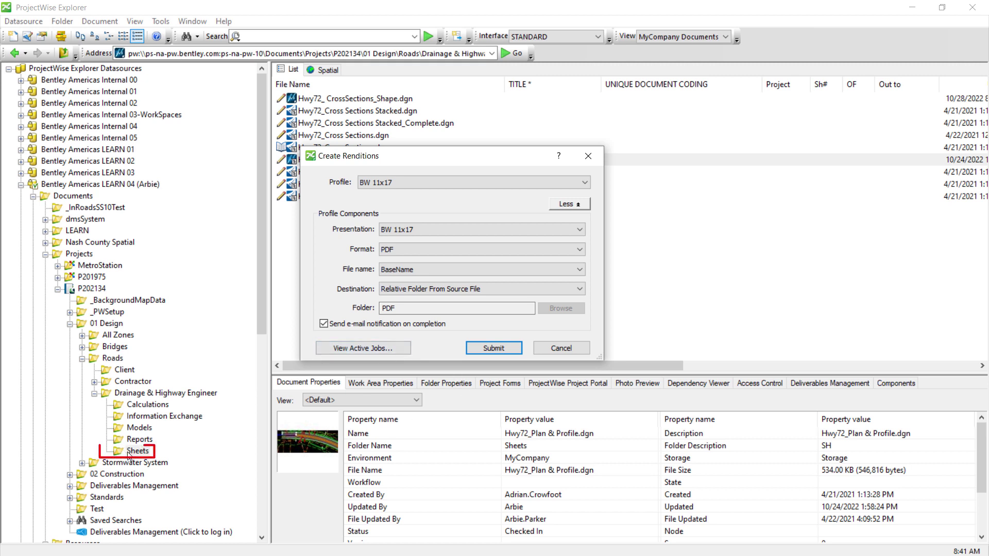
pyautogui.click(426, 287)
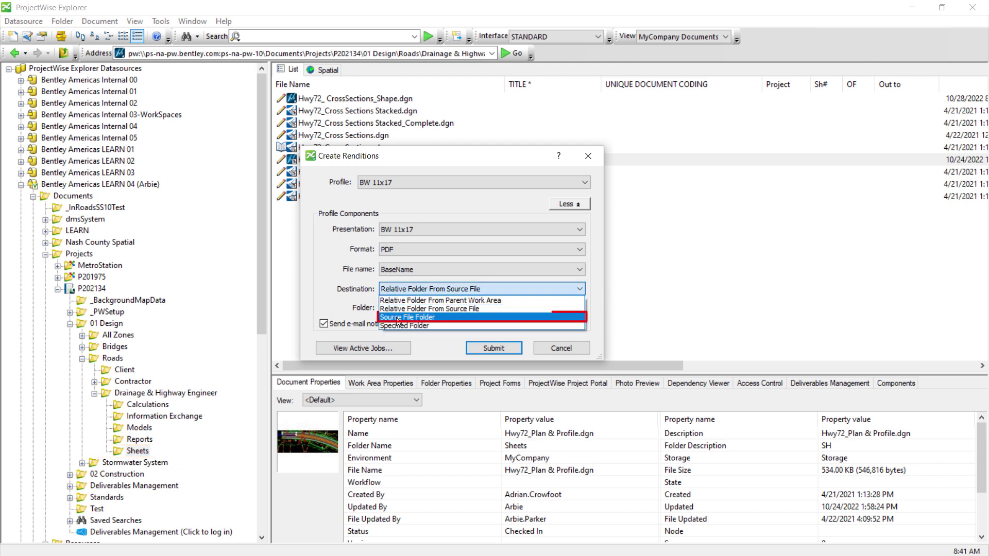
pyautogui.click(397, 317)
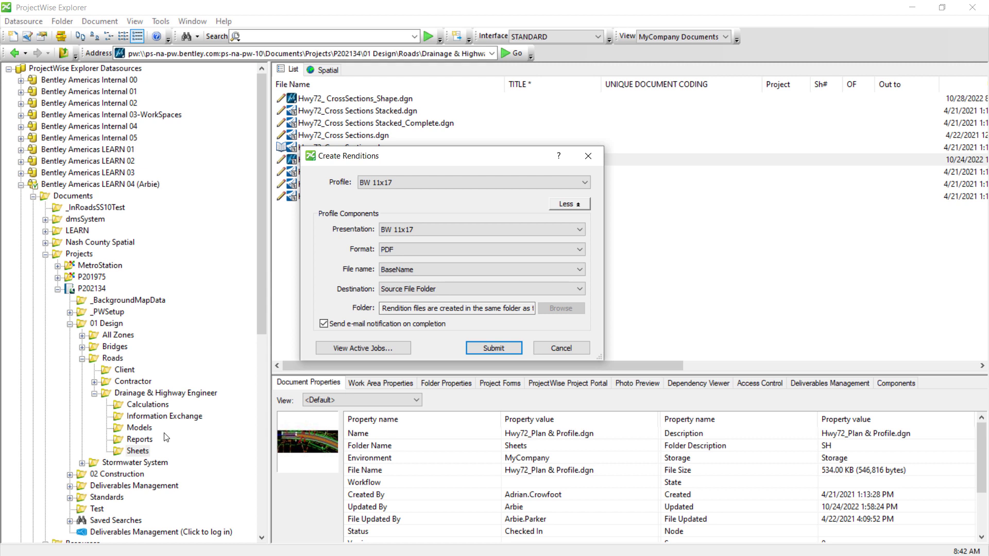
pyautogui.click(445, 288)
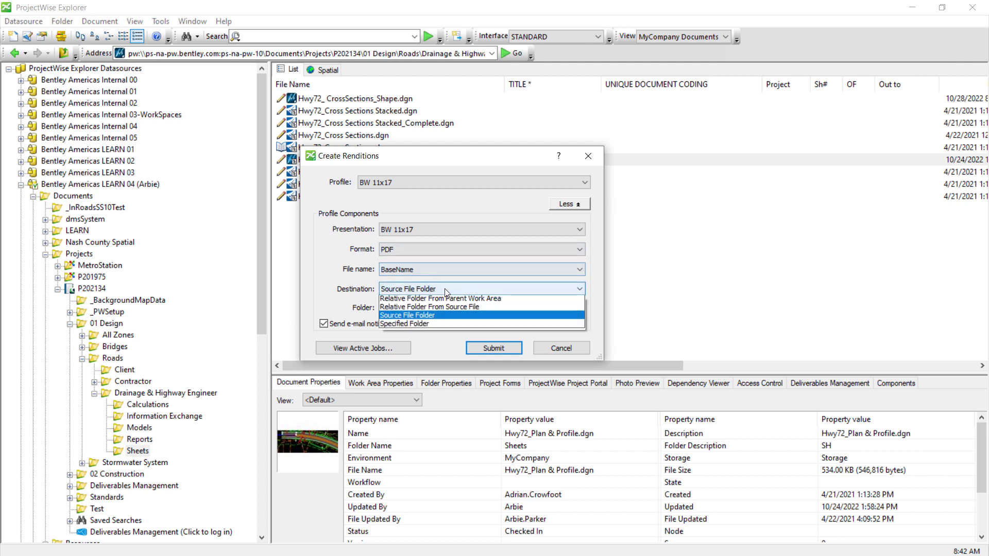
pyautogui.click(402, 326)
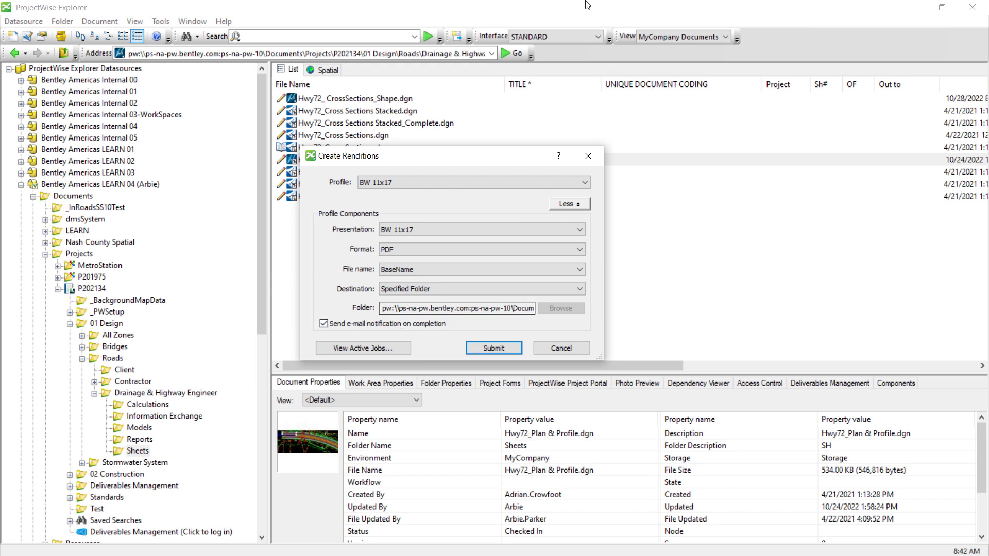
pyautogui.click(580, 290)
pyautogui.click(479, 301)
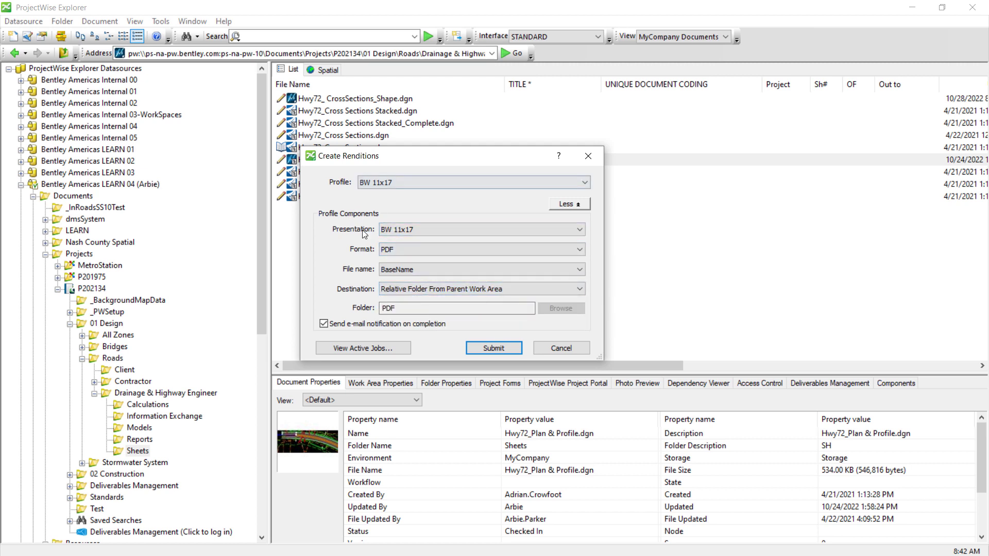
# Name output files BaseName-ModelName and submit the rendition job.
pyautogui.click(431, 269)
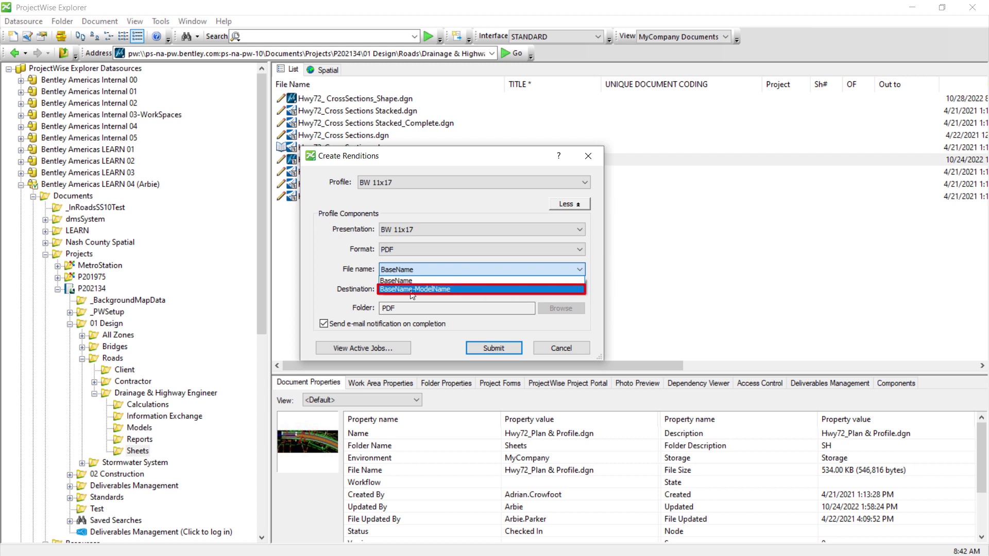
pyautogui.click(412, 289)
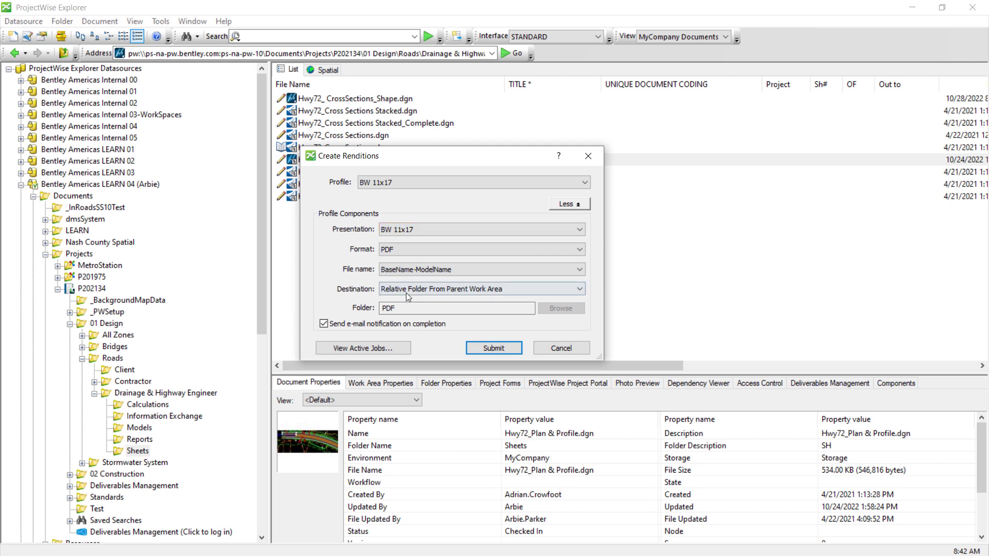
pyautogui.click(493, 348)
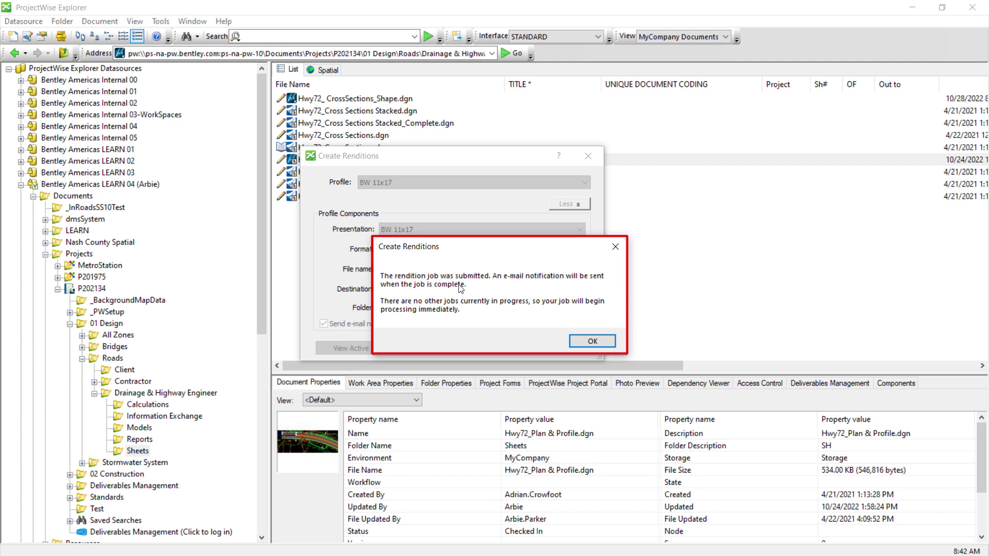
# Submit a second BW 11x17 rendition job with destination Relative Folder From Source File.
pyautogui.click(592, 341)
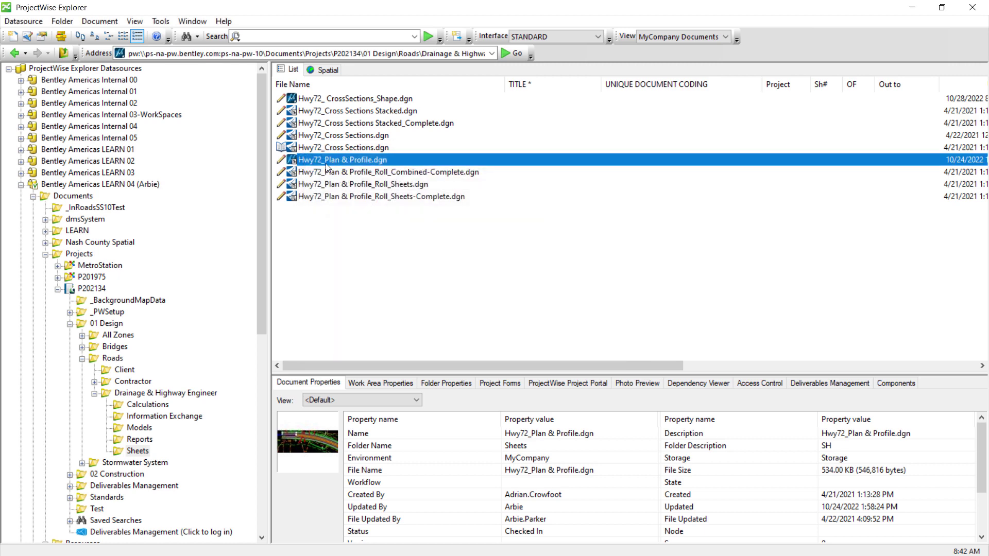
pyautogui.rightClick(334, 159)
pyautogui.click(372, 215)
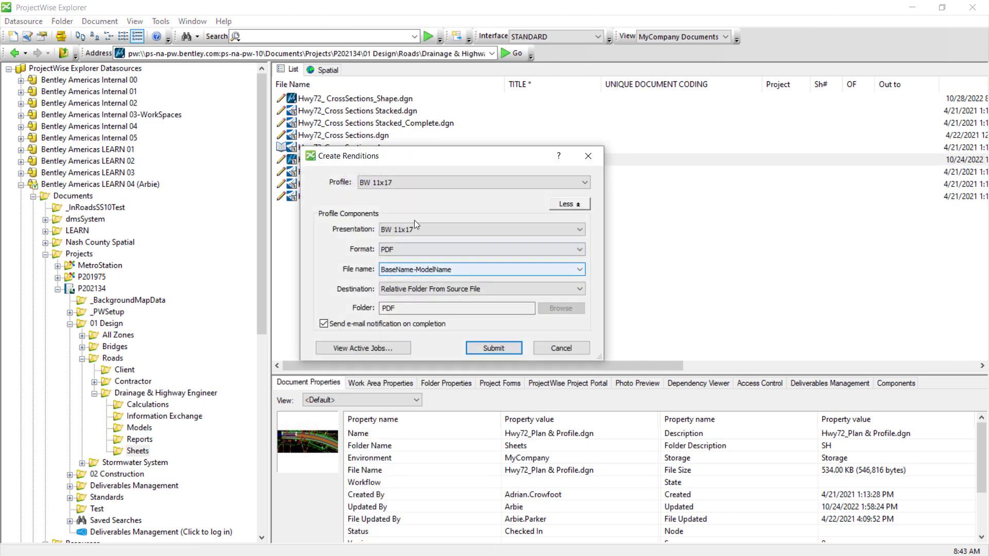
pyautogui.click(440, 288)
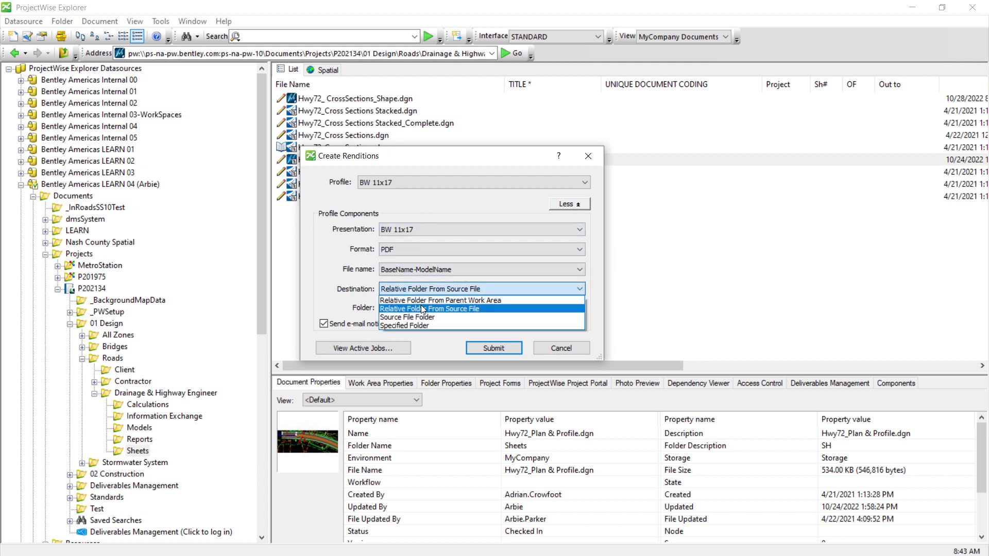
pyautogui.click(418, 310)
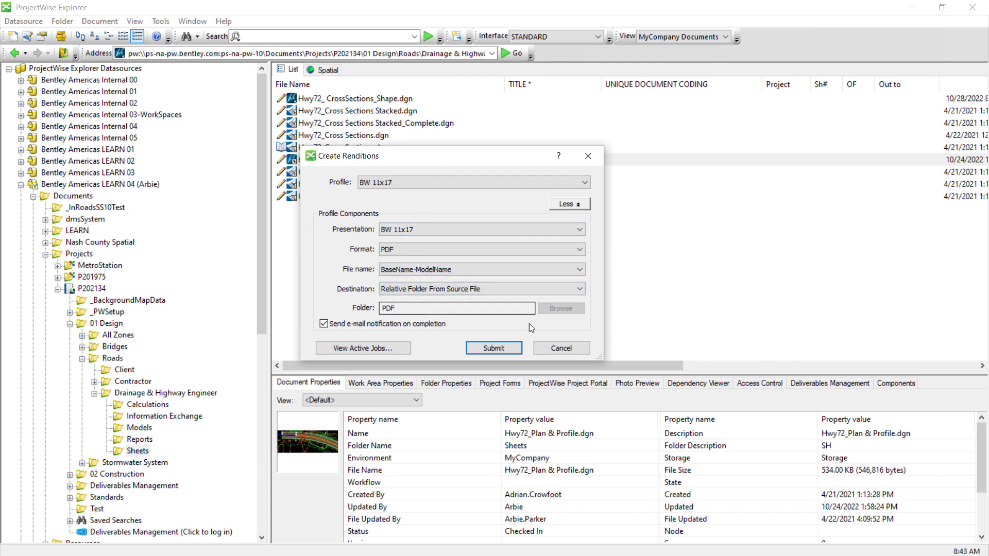
pyautogui.click(493, 347)
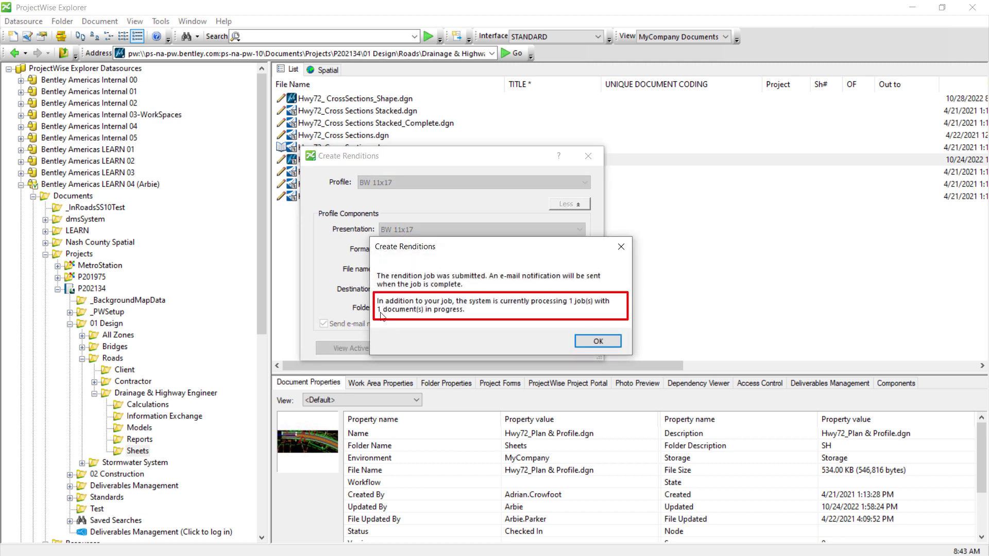
pyautogui.click(598, 341)
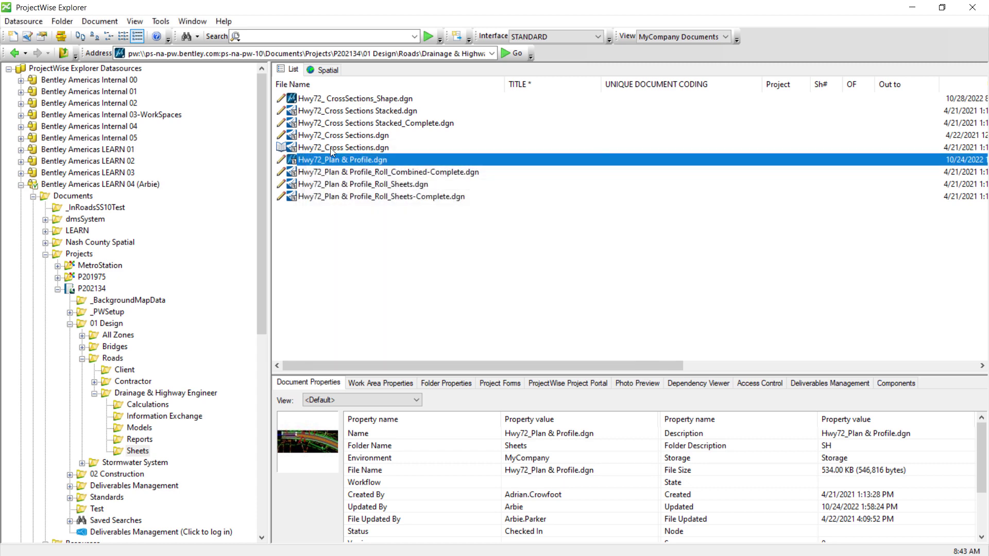
# Submit a third BW 11x17 rendition job with destination Source File Folder.
pyautogui.rightClick(323, 159)
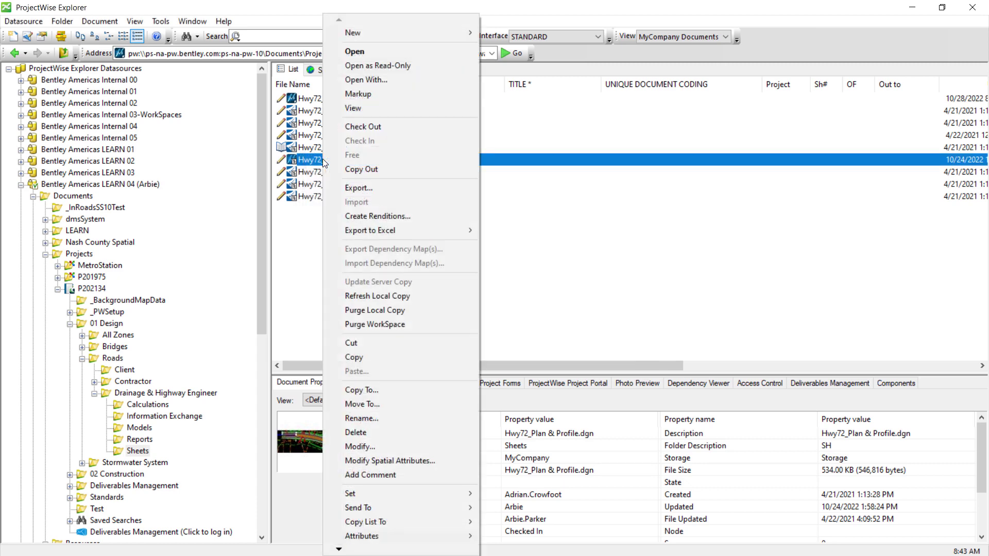
pyautogui.click(395, 218)
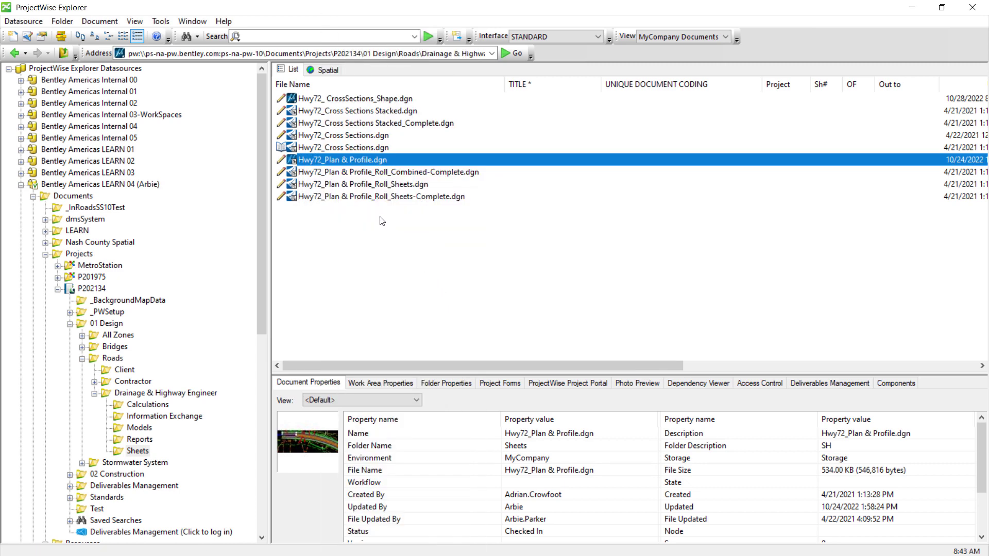
pyautogui.click(456, 289)
pyautogui.click(423, 316)
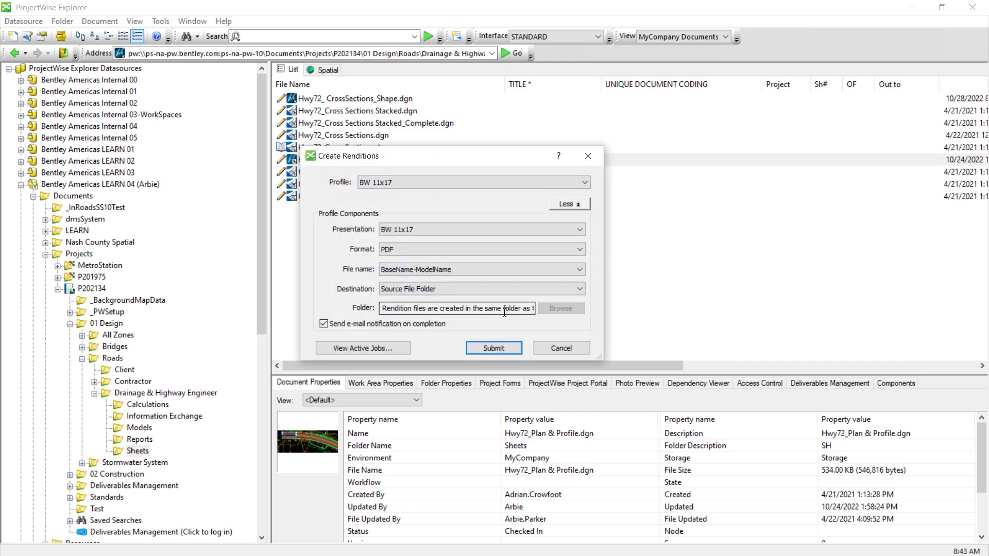
pyautogui.click(495, 348)
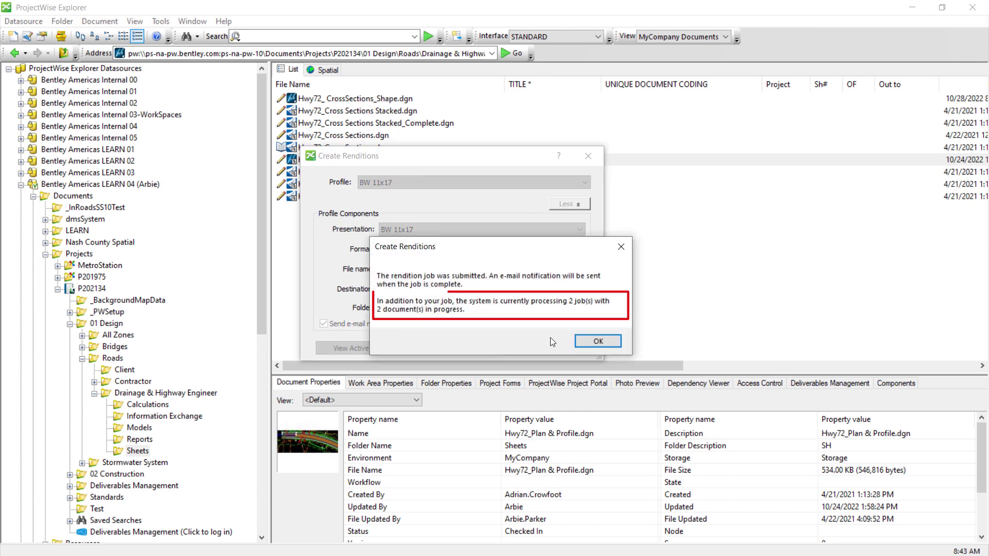
pyautogui.click(598, 341)
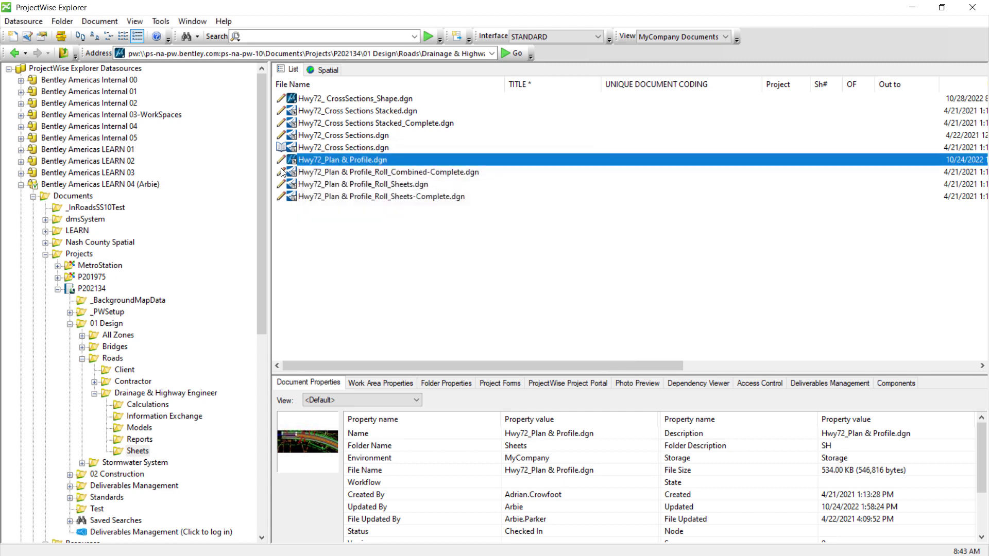
pyautogui.rightClick(335, 160)
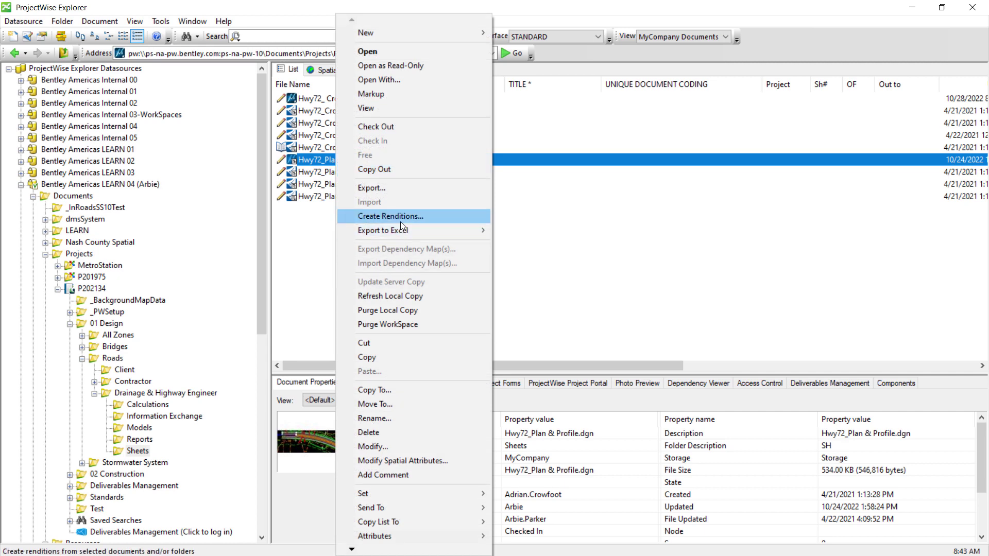
pyautogui.press('Escape')
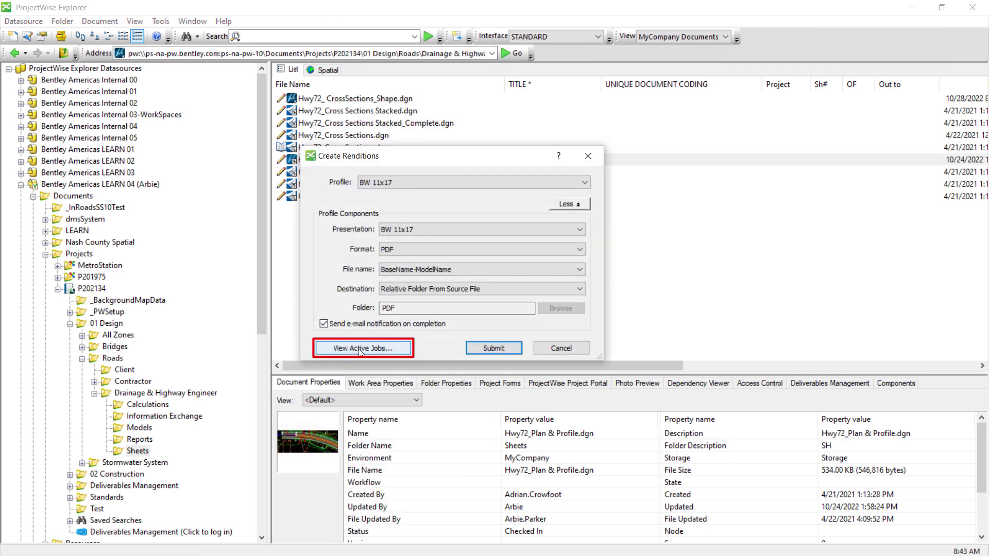
pyautogui.click(360, 349)
pyautogui.moveTo(507, 315); pyautogui.dragTo(465, 192)
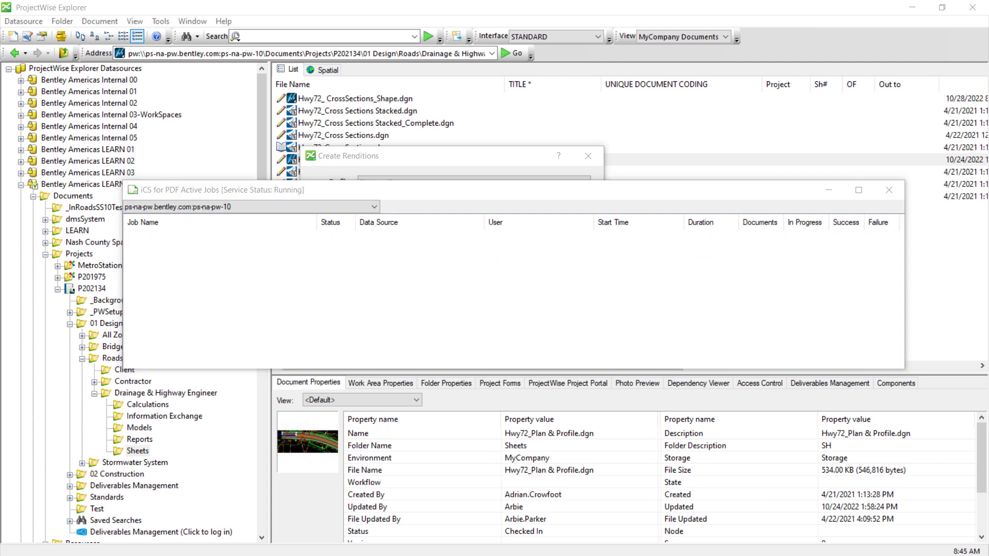
pyautogui.click(888, 190)
# Cancel the rendition settings and view the P202134 project PDF folder.
pyautogui.click(587, 155)
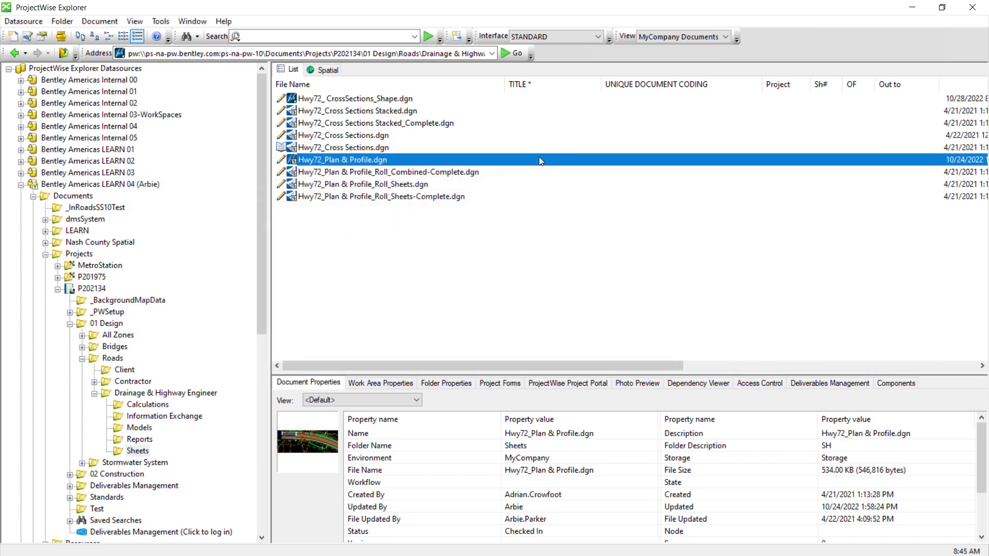
pyautogui.click(58, 293)
pyautogui.click(57, 290)
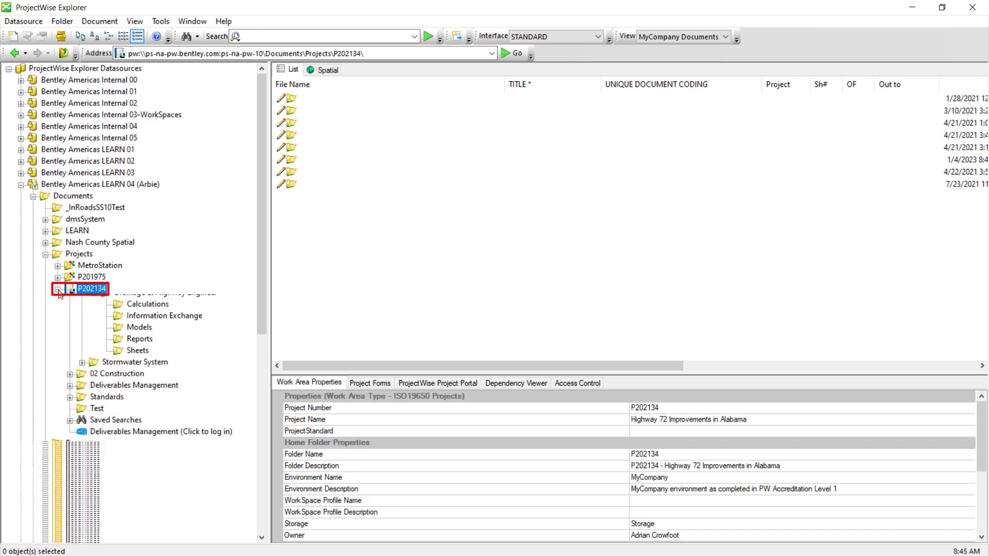
pyautogui.click(58, 290)
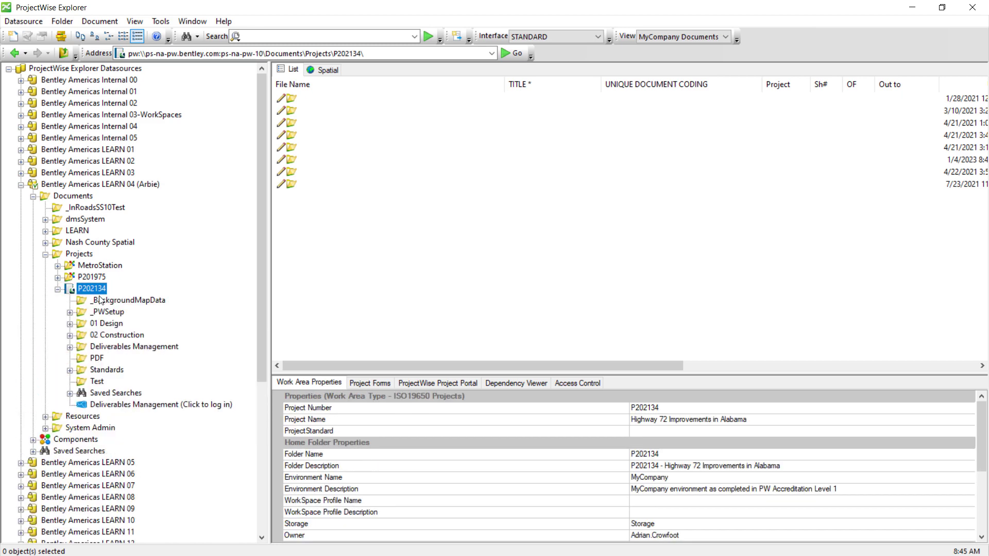
pyautogui.click(92, 357)
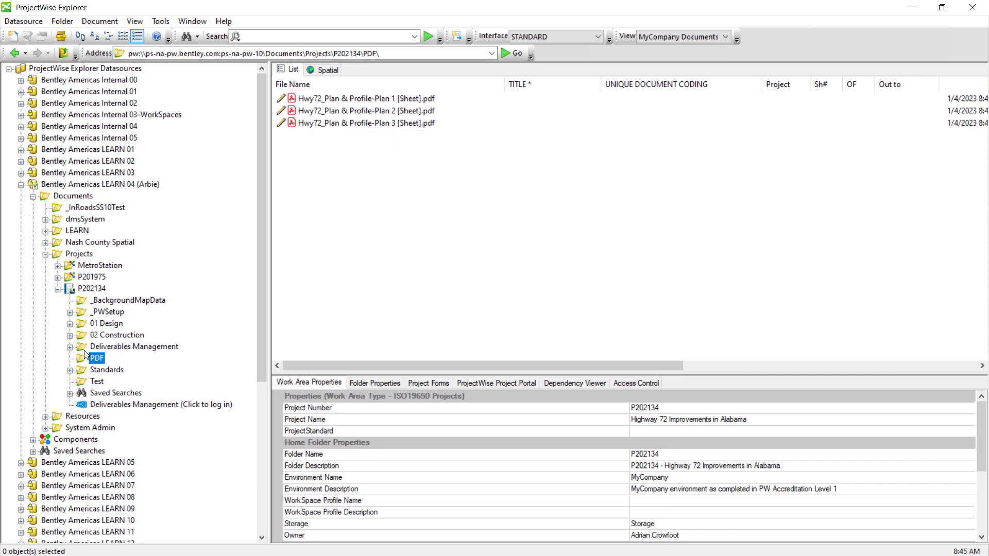
# Expand 01 Design > Roads > Drainage & Highway Engineer and show the Sheets folder contents.
pyautogui.click(69, 324)
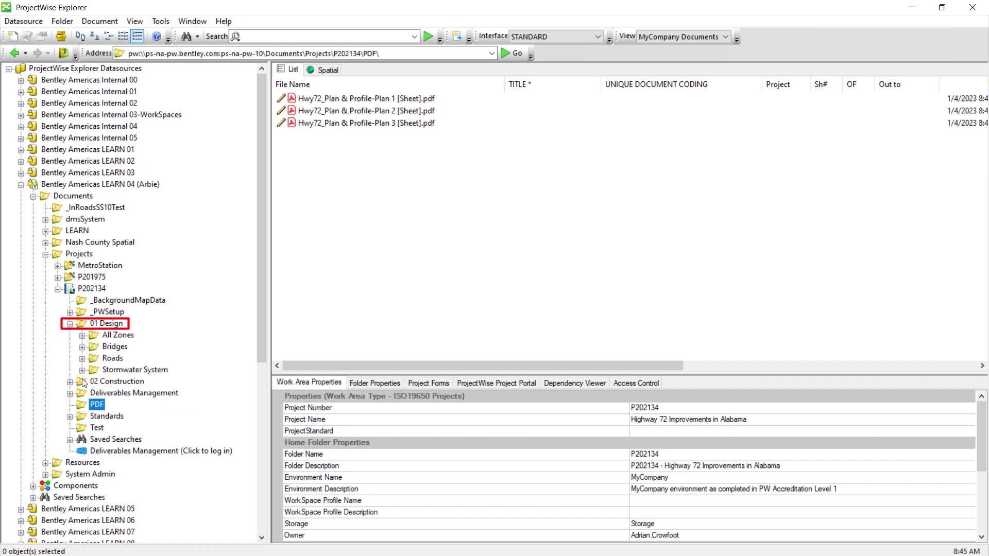
pyautogui.click(82, 359)
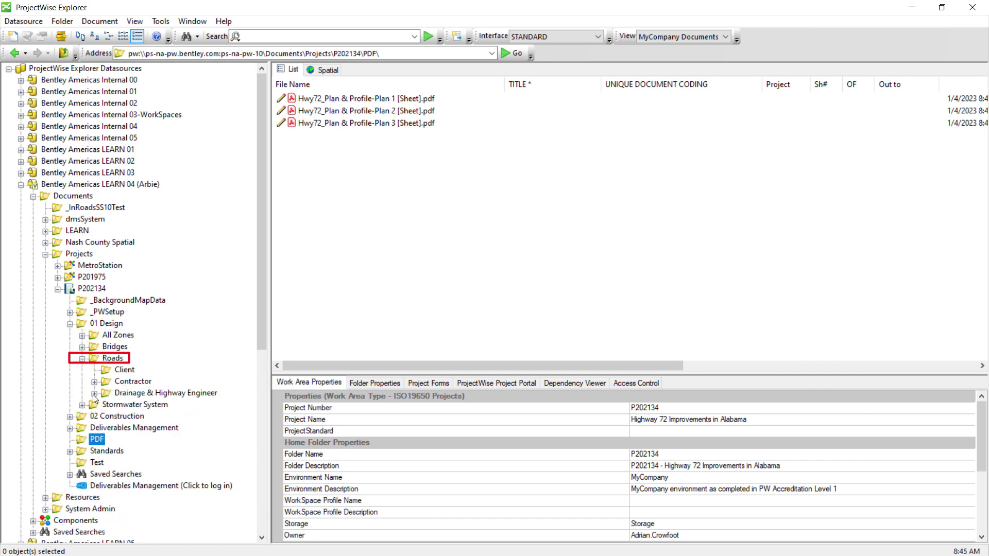
pyautogui.click(94, 394)
pyautogui.click(106, 452)
pyautogui.scroll(-2, 139, 422)
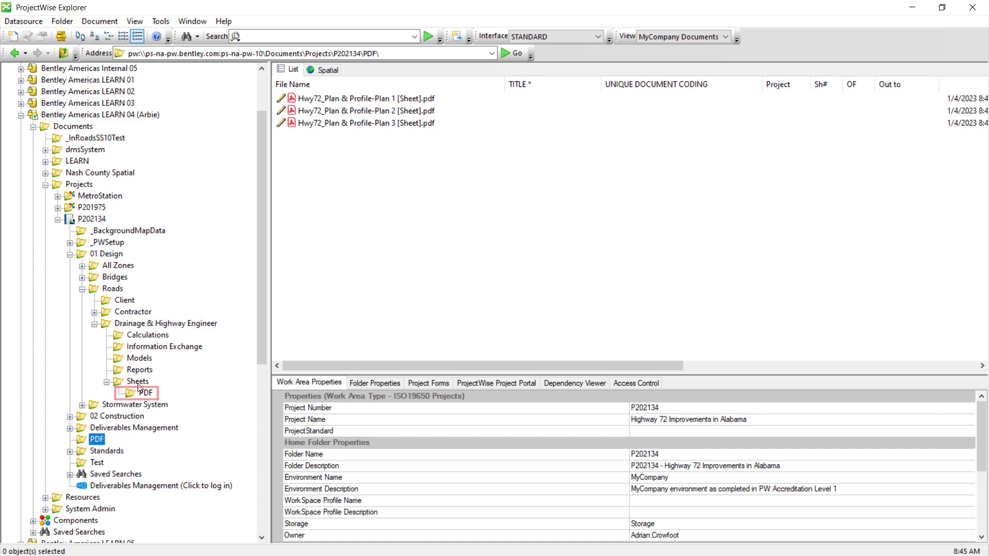
pyautogui.click(139, 382)
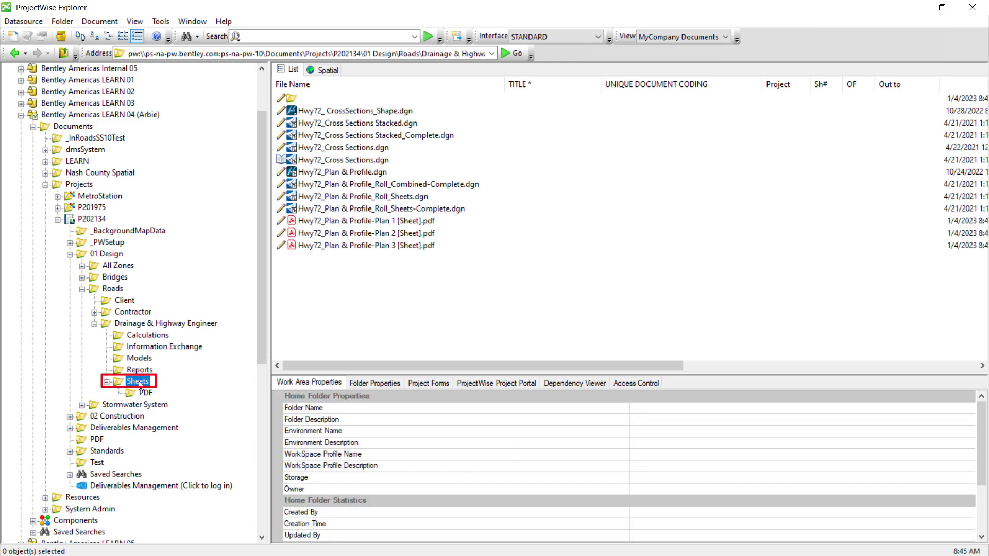
# Open Hwy72_Plan & Profile-Plan 1 [Sheet].pdf in Acrobat maximized, inspect it, then exit.
pyautogui.click(355, 221)
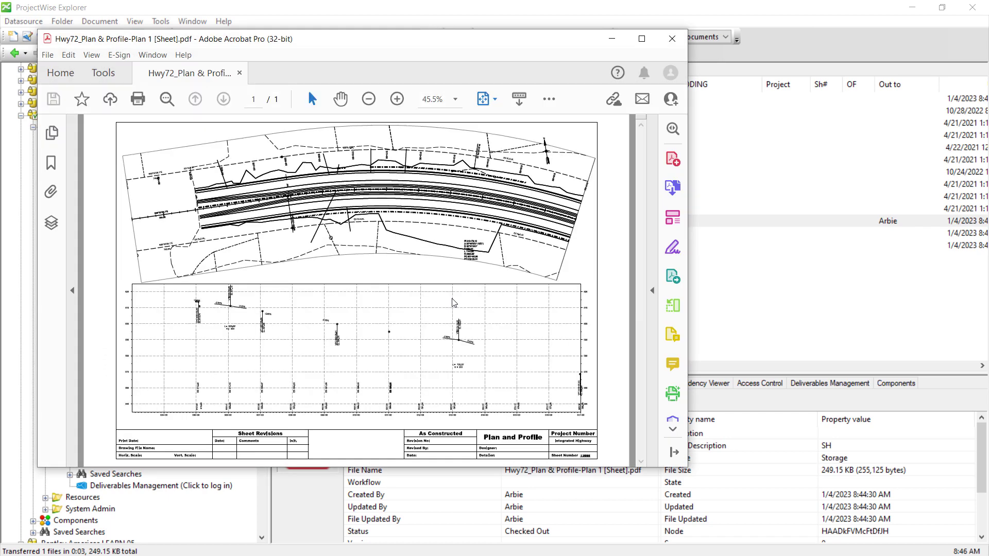
pyautogui.click(641, 38)
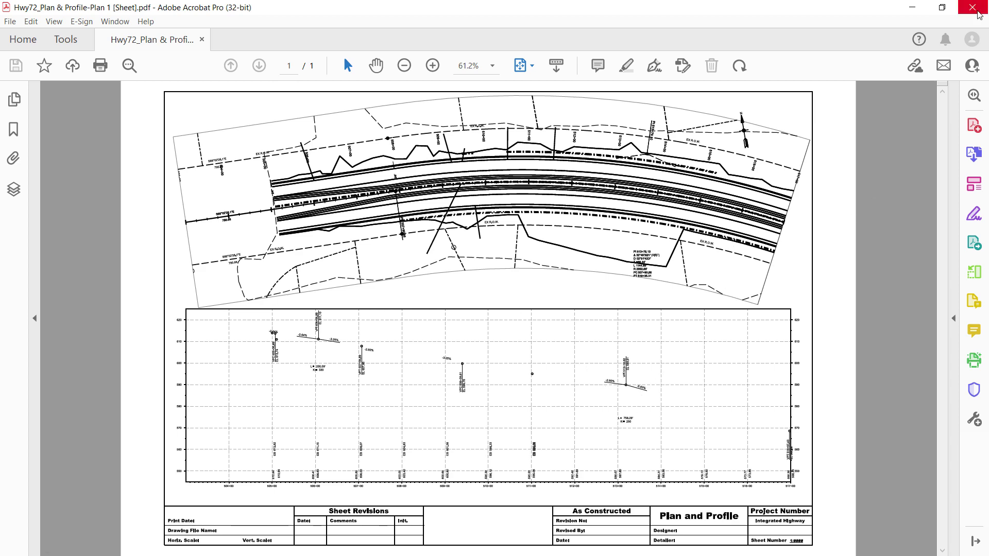
pyautogui.hotkey('alt', 'F4')
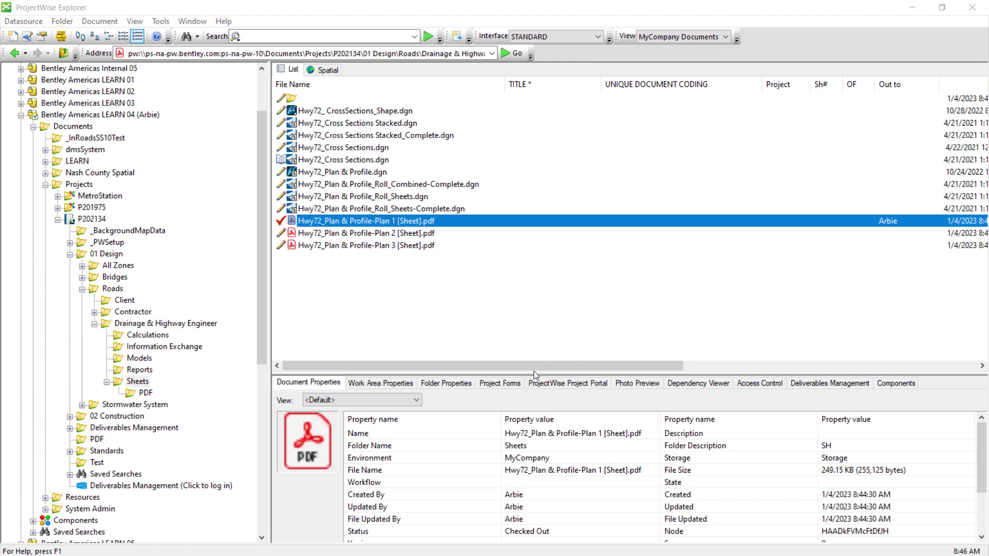
# Free Plan 1, review Plan 2 [Sheet].pdf from Sheets > PDF, free it, then browse P202134 > PDF.
pyautogui.click(567, 382)
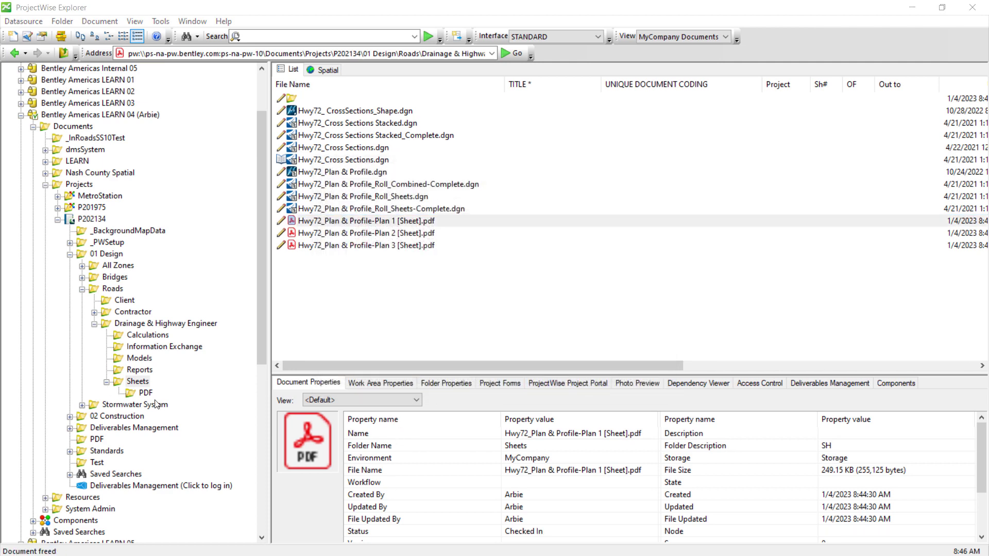
pyautogui.click(144, 393)
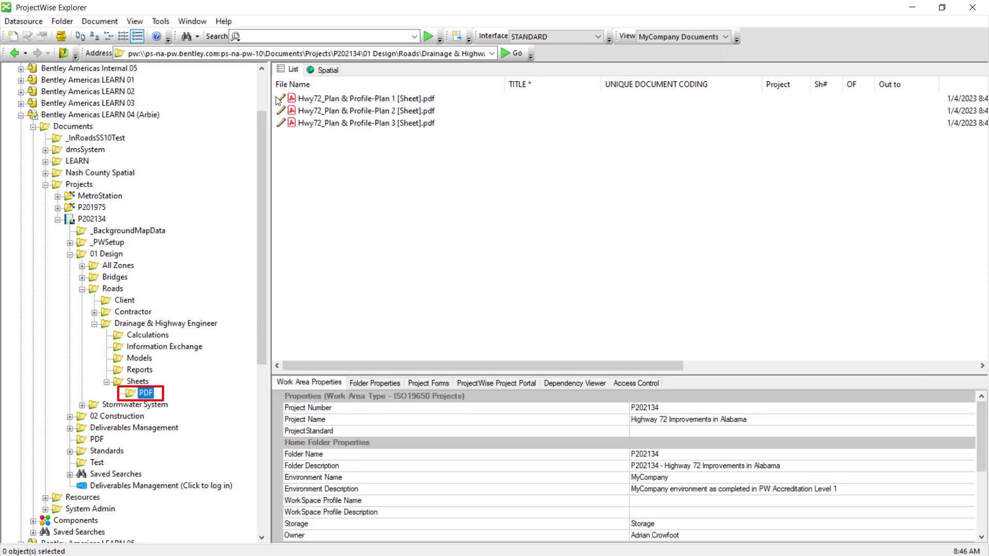
pyautogui.click(328, 110)
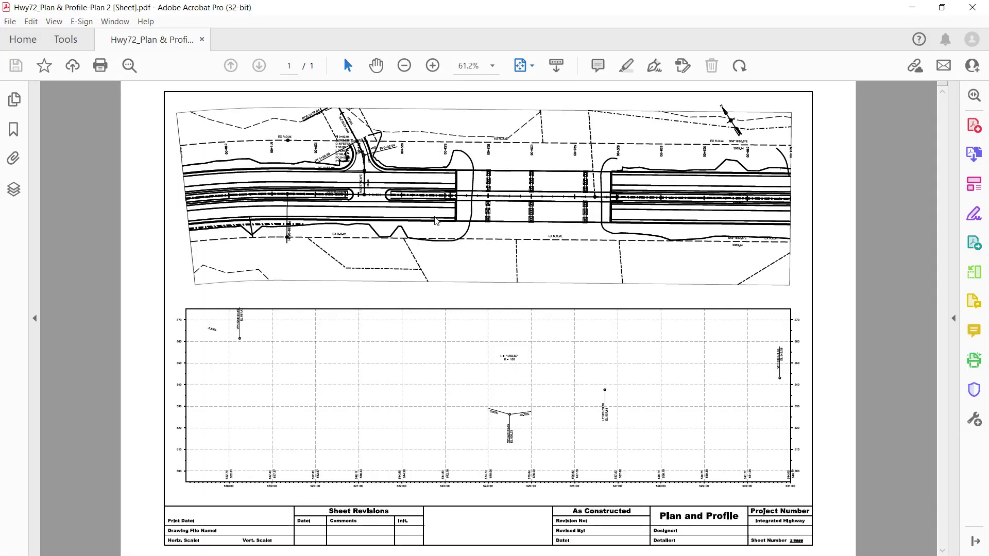
pyautogui.click(973, 9)
pyautogui.click(537, 377)
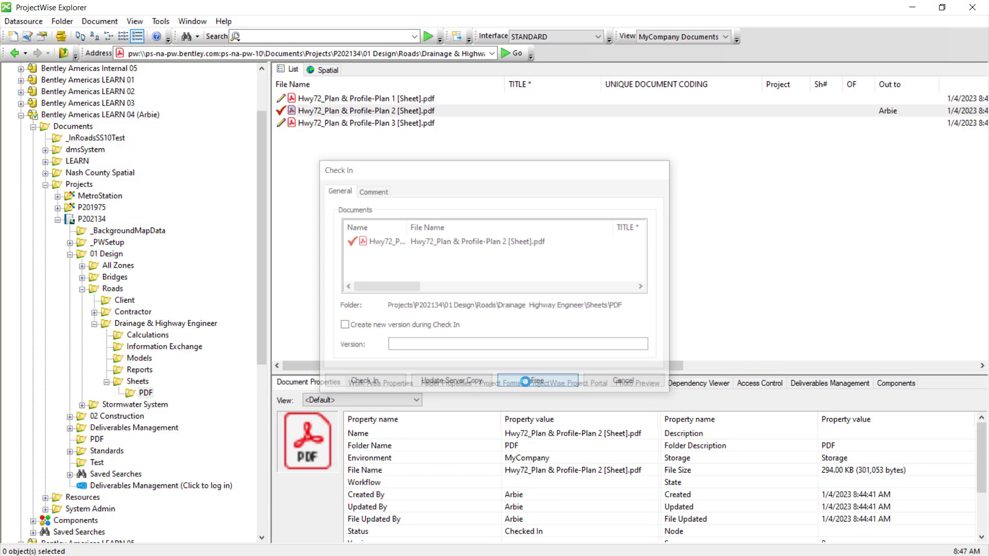
pyautogui.click(96, 440)
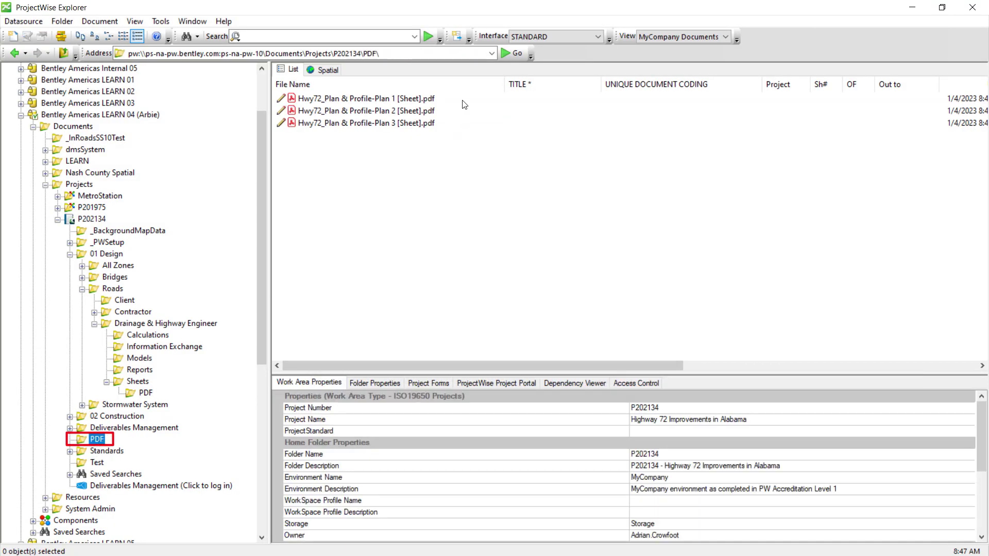
# Open Hwy72_Plan & Profile-Plan 3 [Sheet].pdf in Acrobat, review it, and close Acrobat.
pyautogui.doubleClick(381, 125)
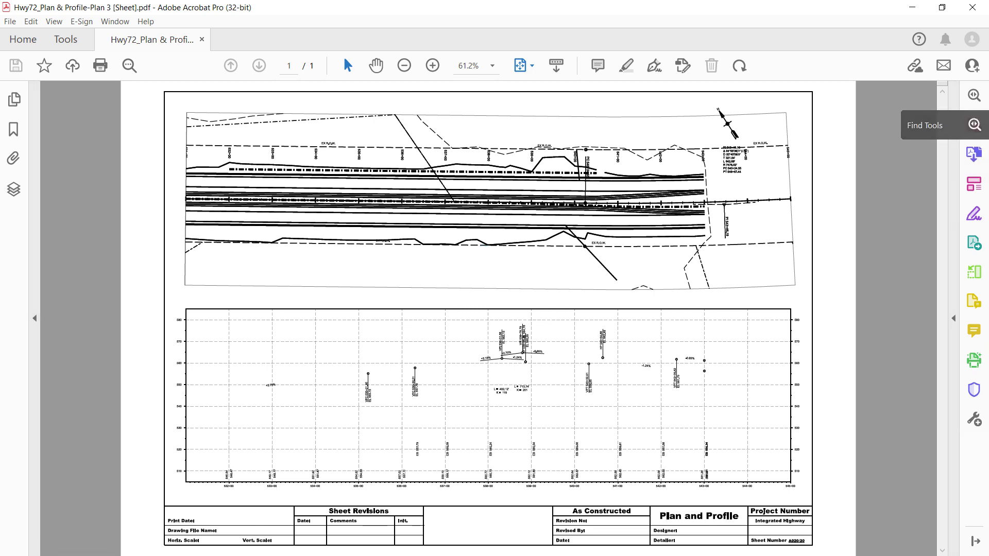
pyautogui.click(958, 5)
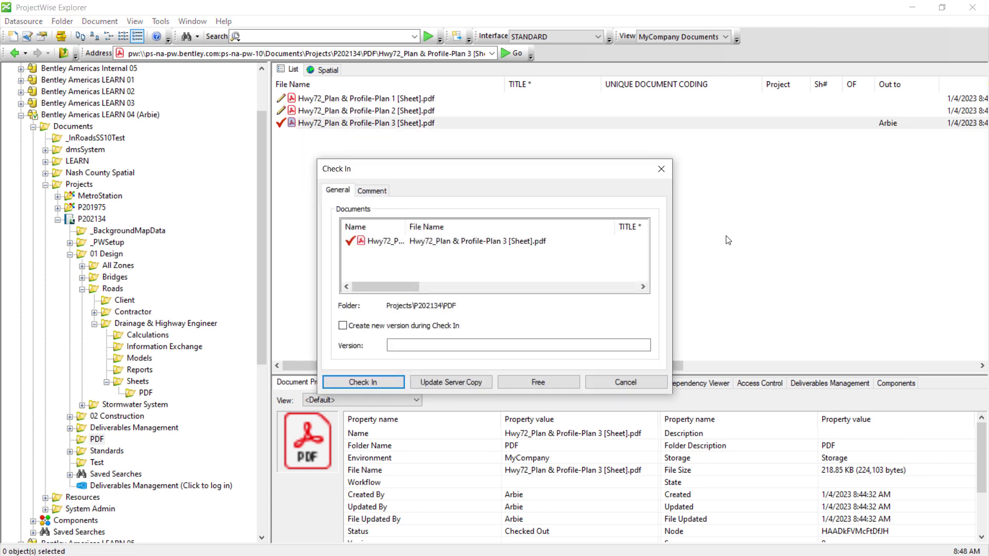
# Free 'Hwy72_Plan & Profile-Plan 3 [Sheet].pdf' from the Check In dialog so it returns to checked in.
pyautogui.click(530, 382)
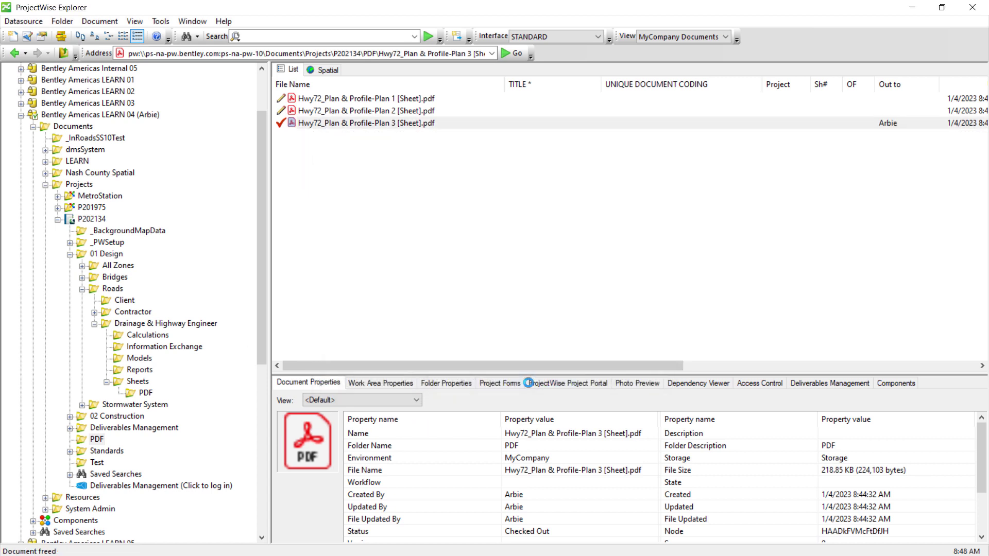